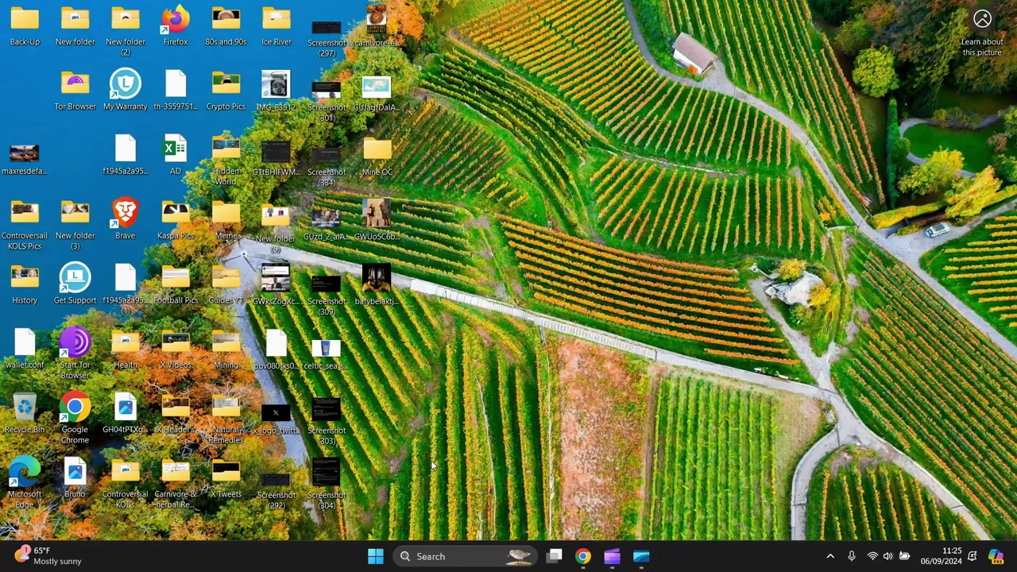
Search Windows for 'edit power' and open the Balanced plan's Edit Plan Settings page
click(375, 559)
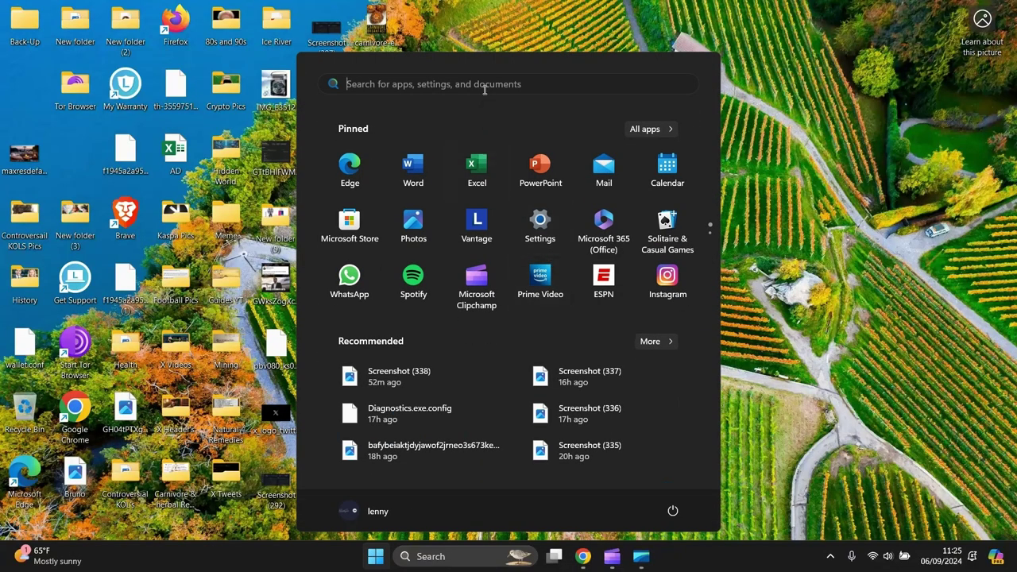
click(484, 86)
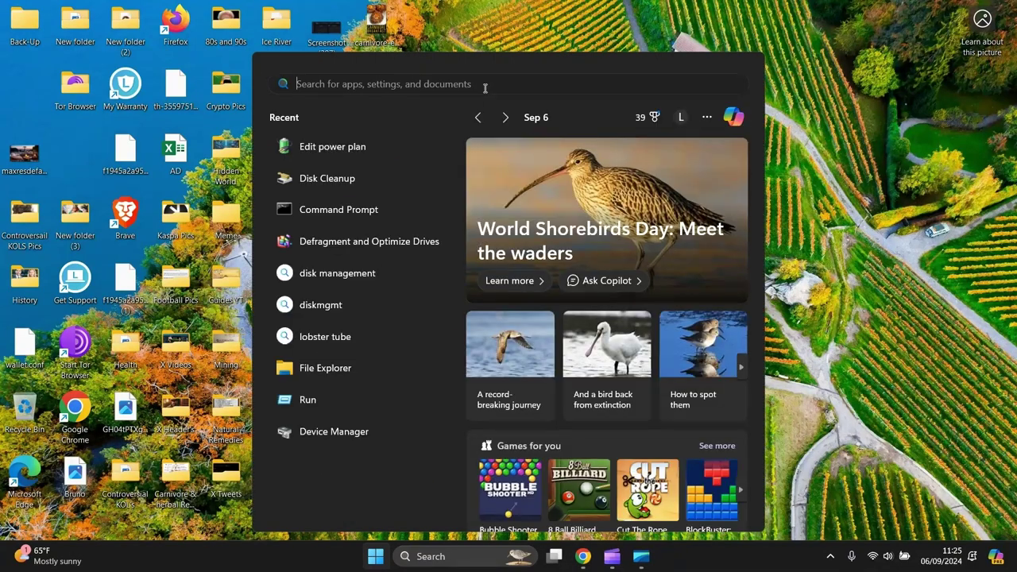
text(di)
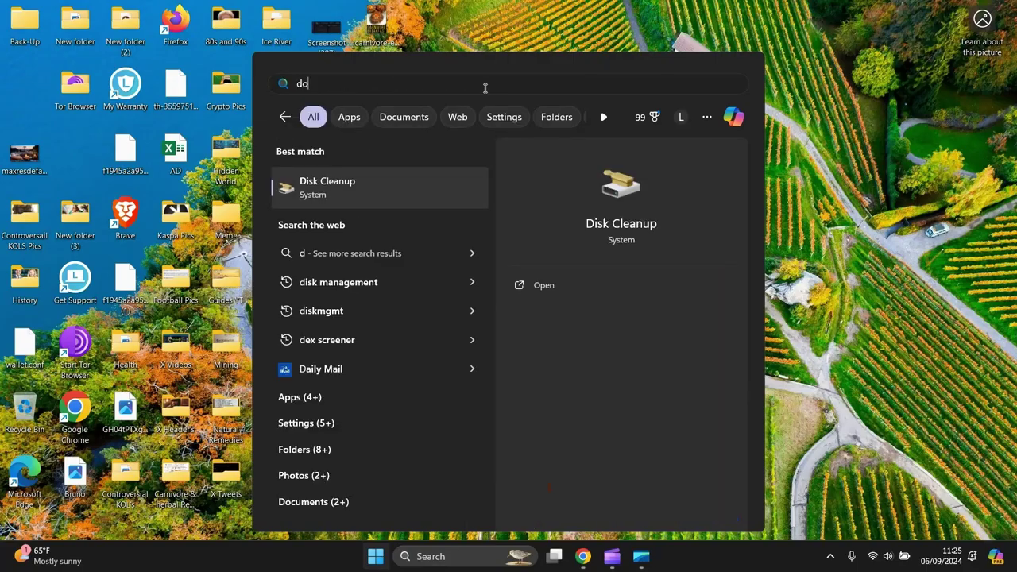
key(BackSpace)
text(it)
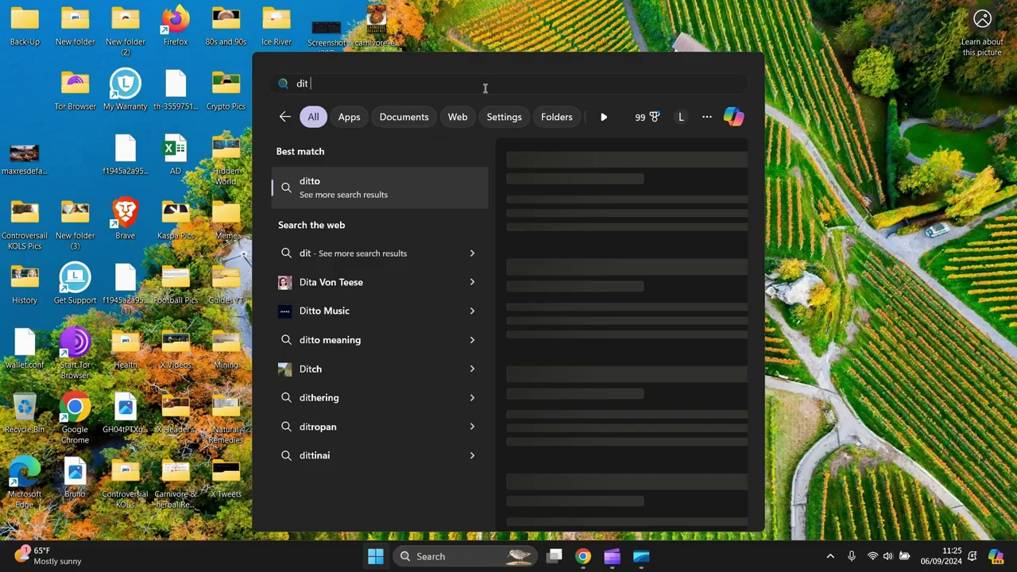
text( powe)
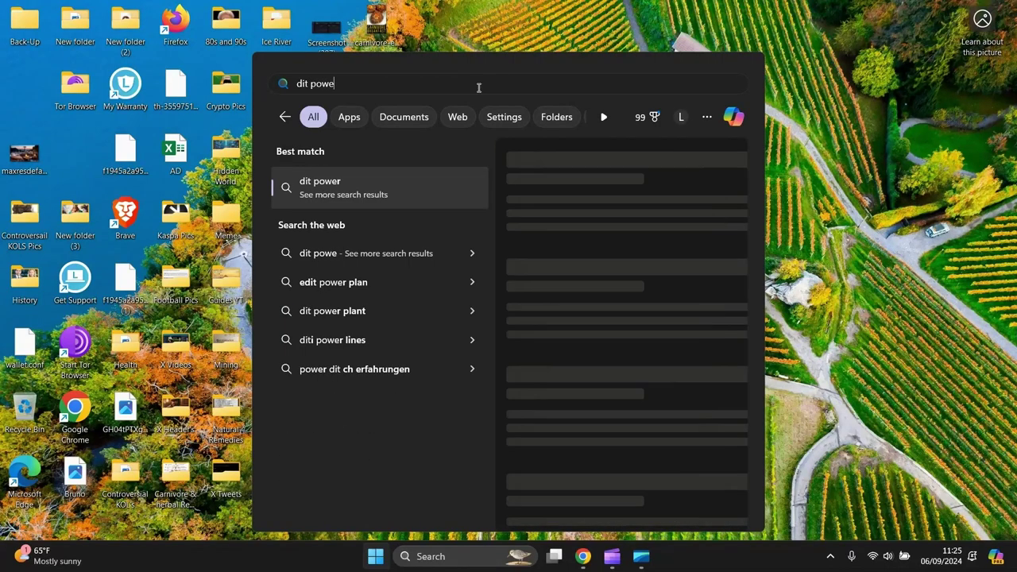
triple_click(294, 83)
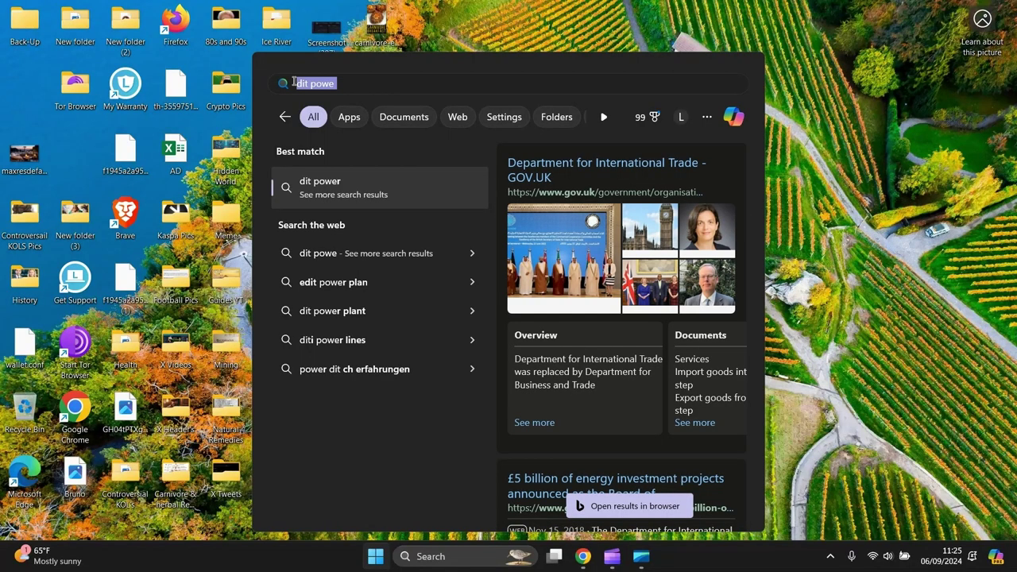
click(296, 83)
text(e)
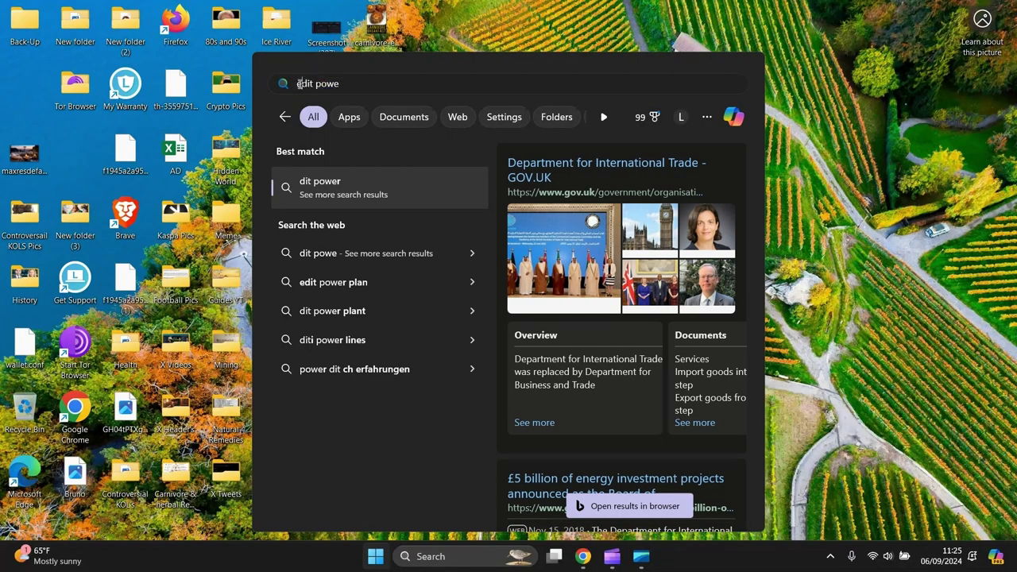
text(r)
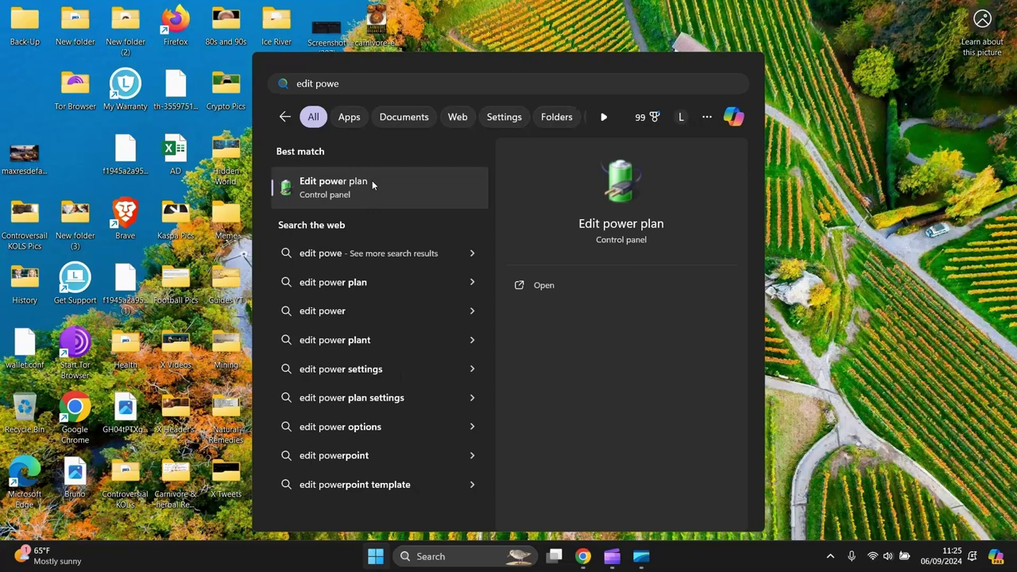
click(372, 185)
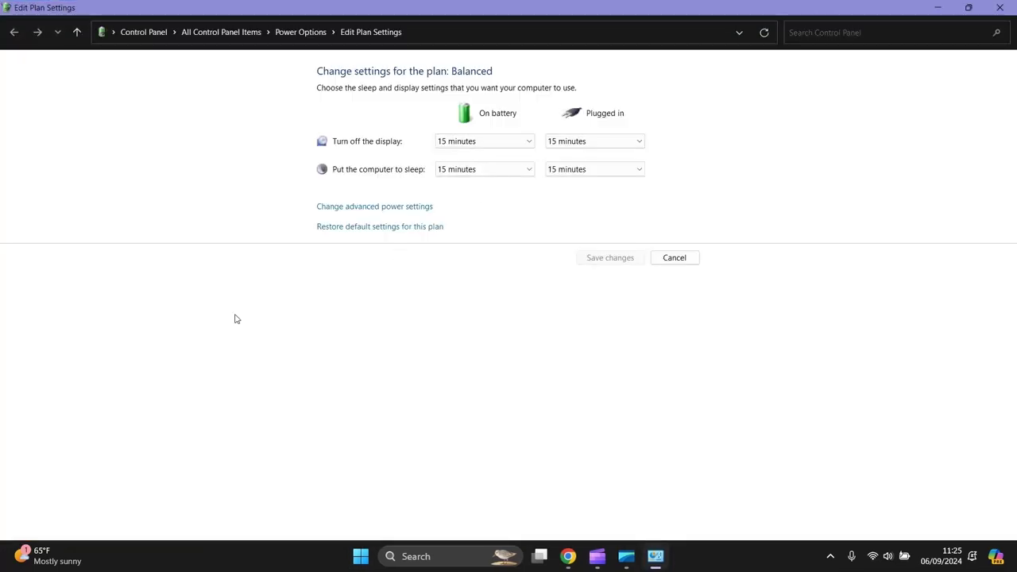
In the advanced power settings, expand Display > Turn off display after
click(365, 210)
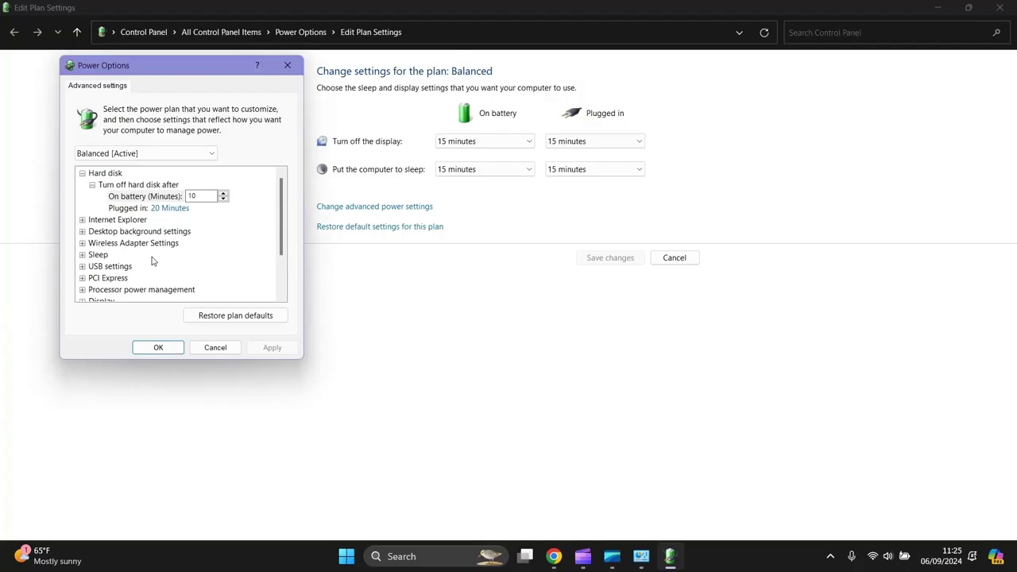
scroll(98, 222, down, 1)
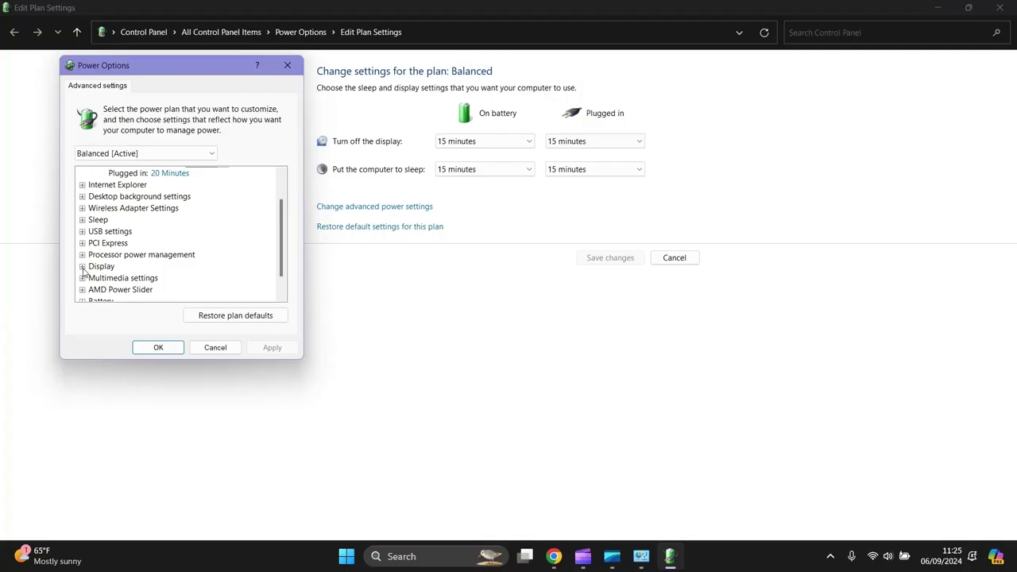
click(83, 267)
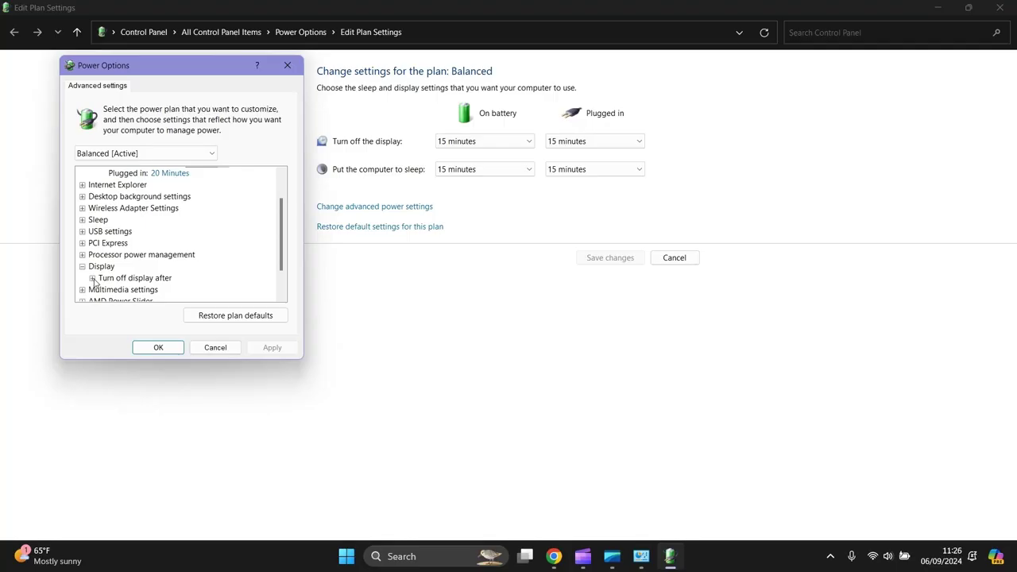
click(93, 279)
scroll(208, 254, down, 1)
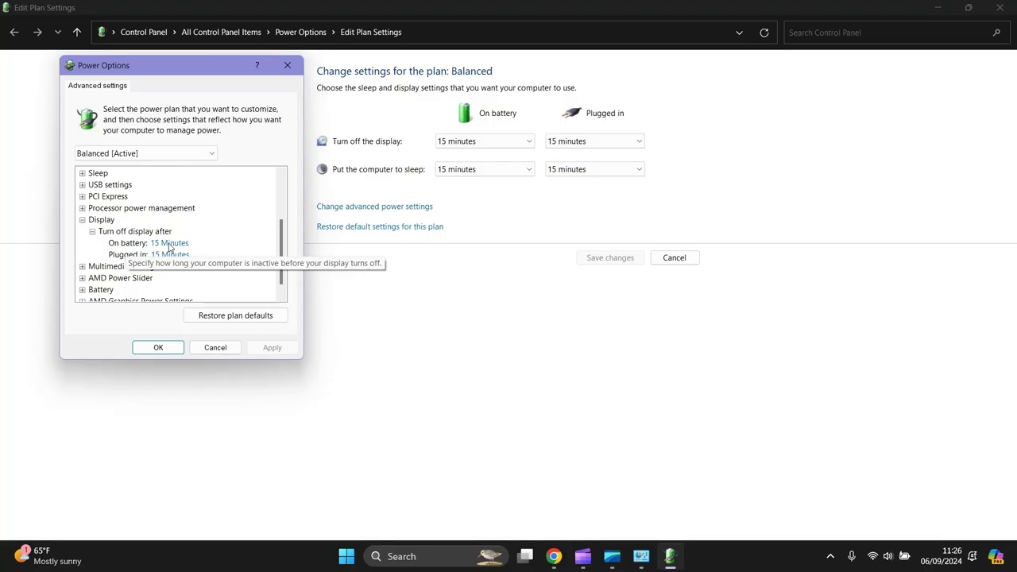
Set the display timeout to Never on battery and plugged in, then apply and confirm
click(170, 243)
click(223, 246)
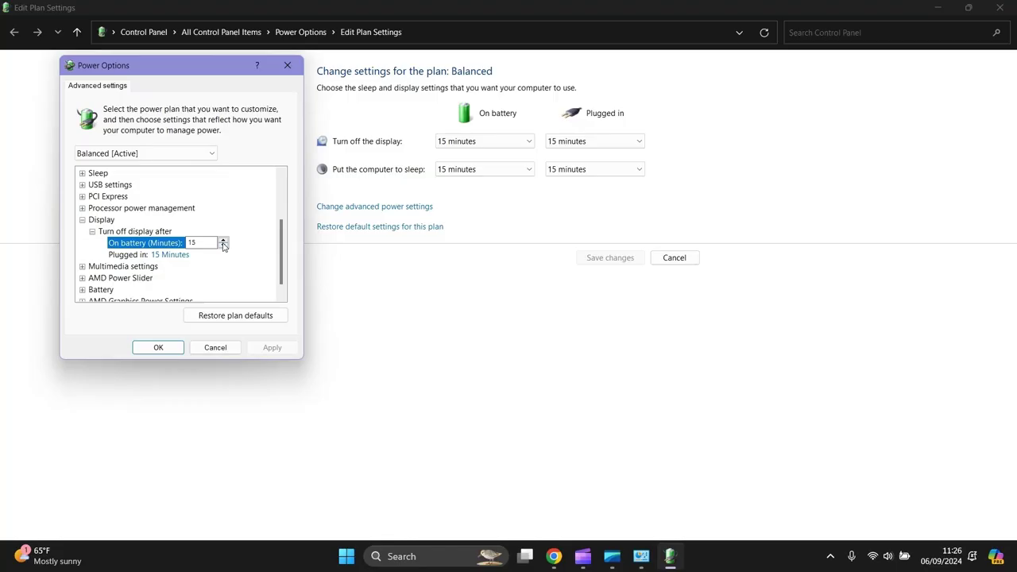
click(223, 247)
click(223, 246)
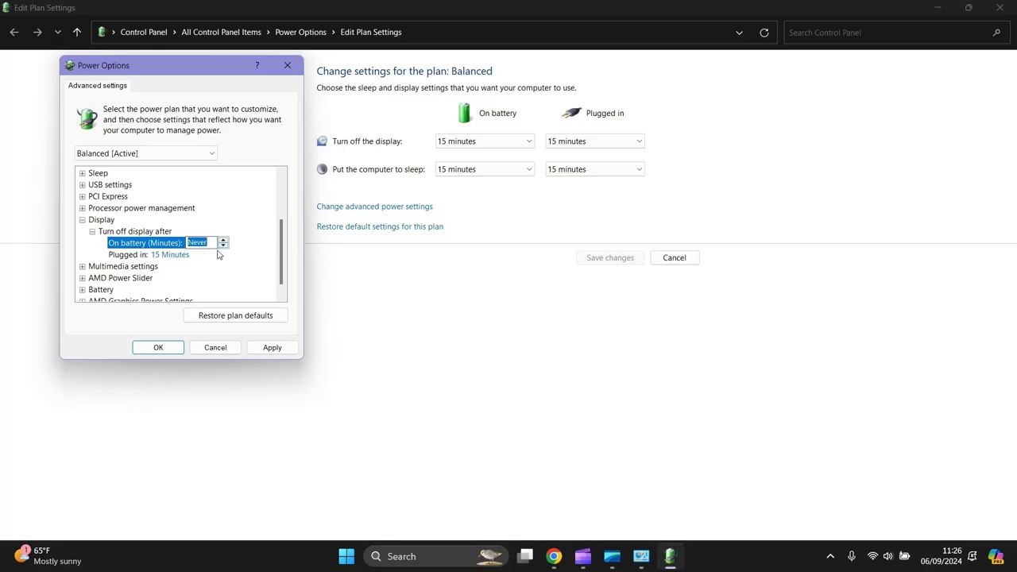
click(170, 255)
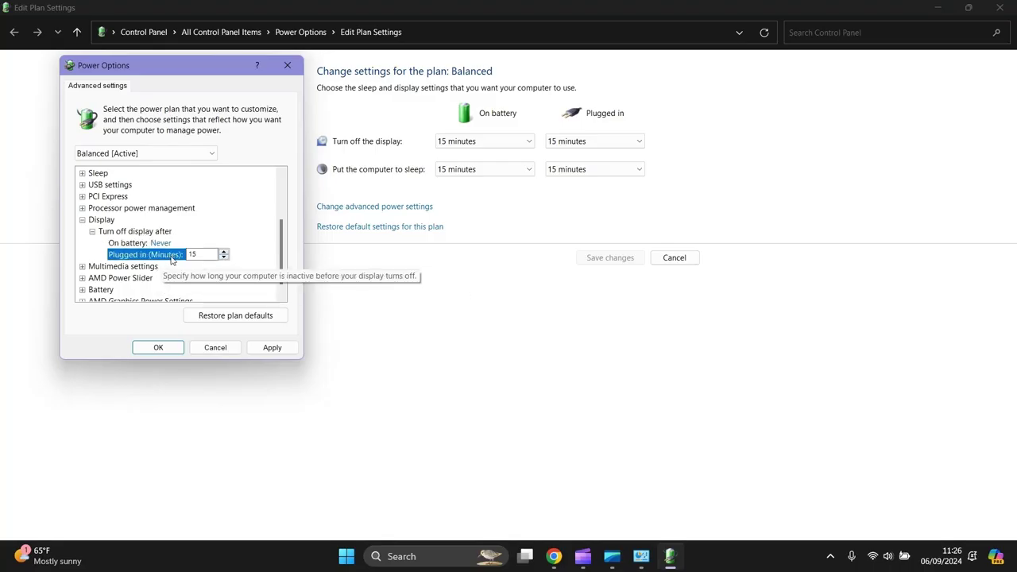
click(224, 258)
click(223, 258)
click(223, 257)
click(223, 258)
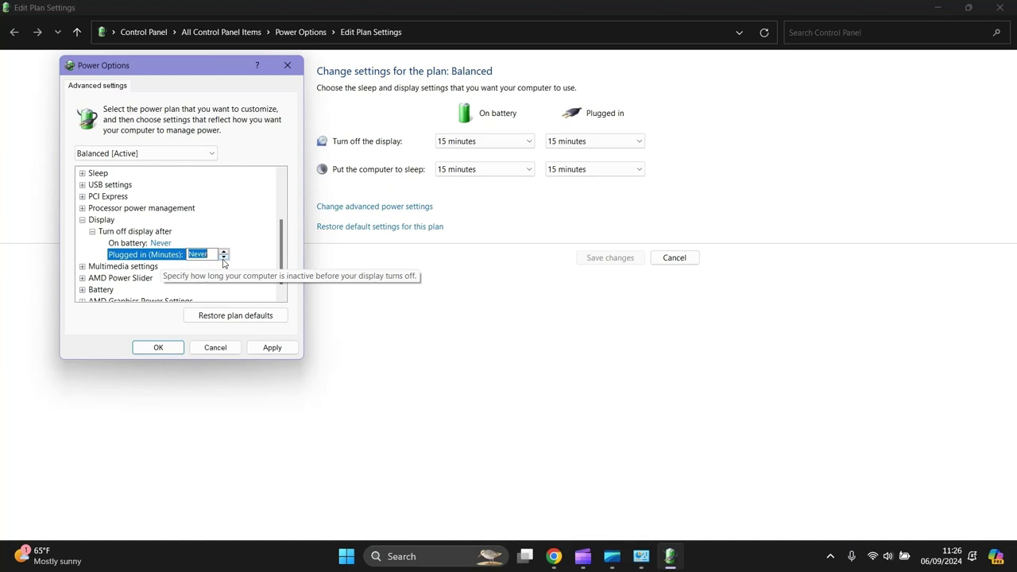
click(267, 352)
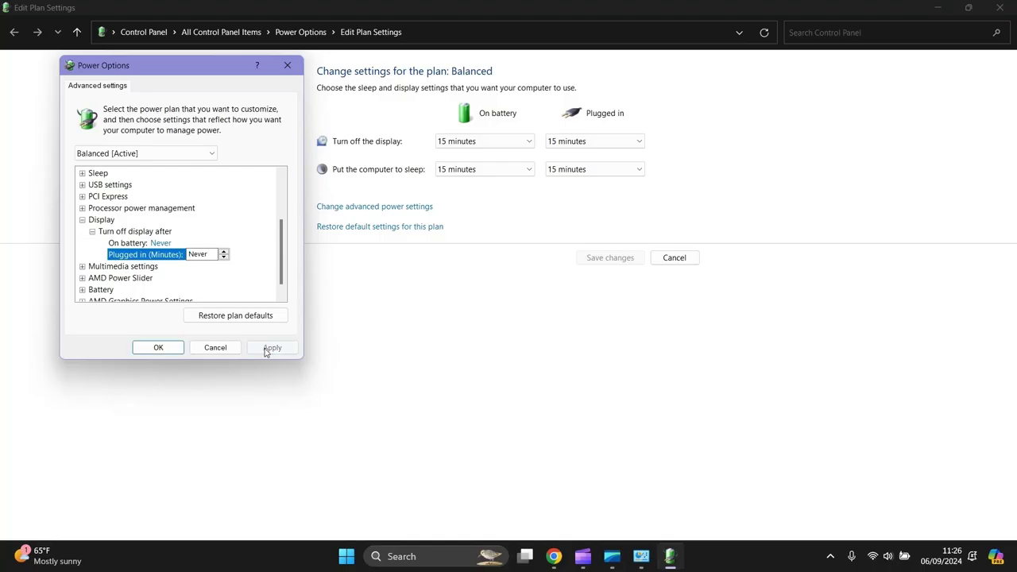
click(159, 348)
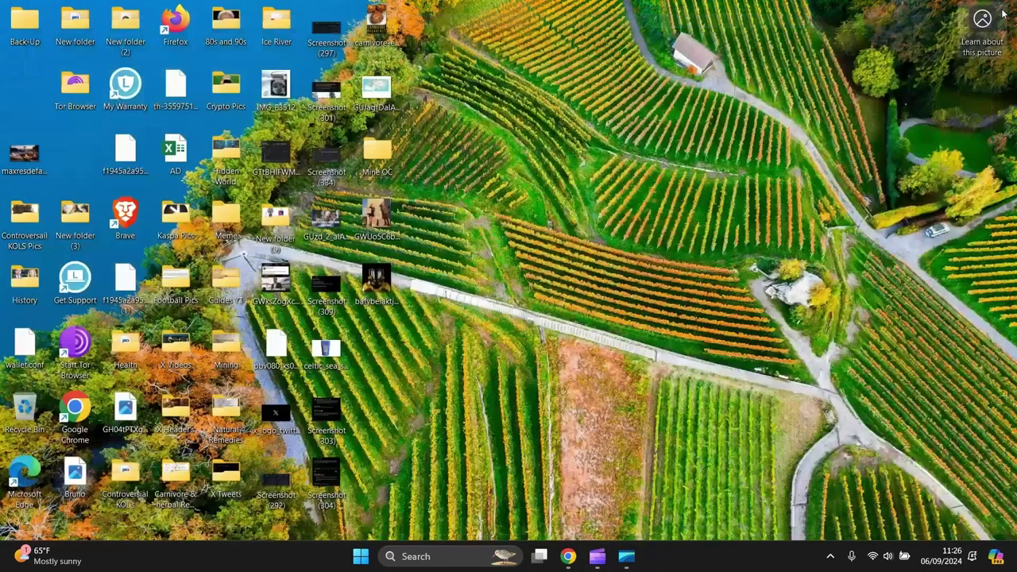
Close the plan settings window and go to Settings' System > Display page
click(1000, 7)
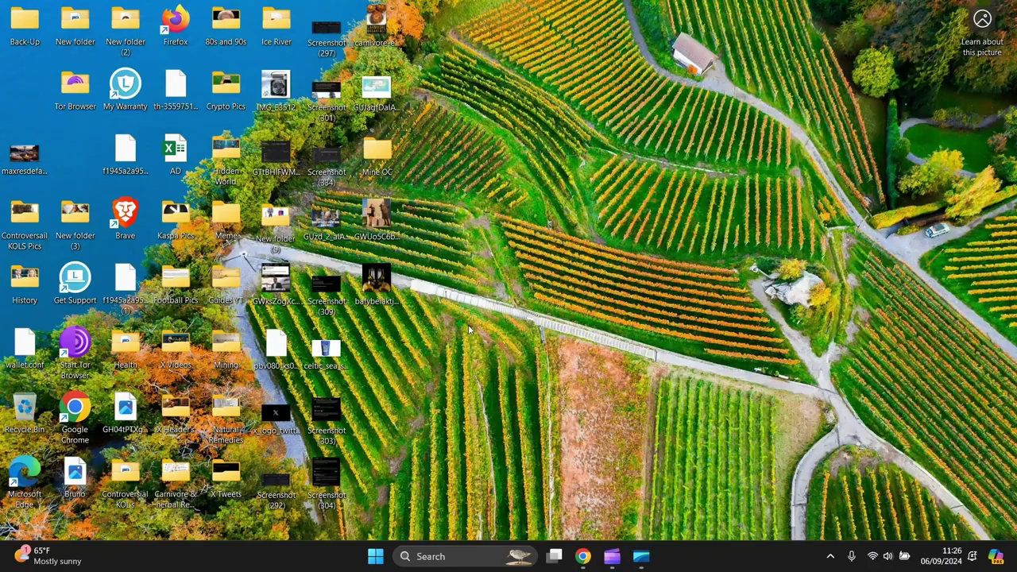
click(376, 559)
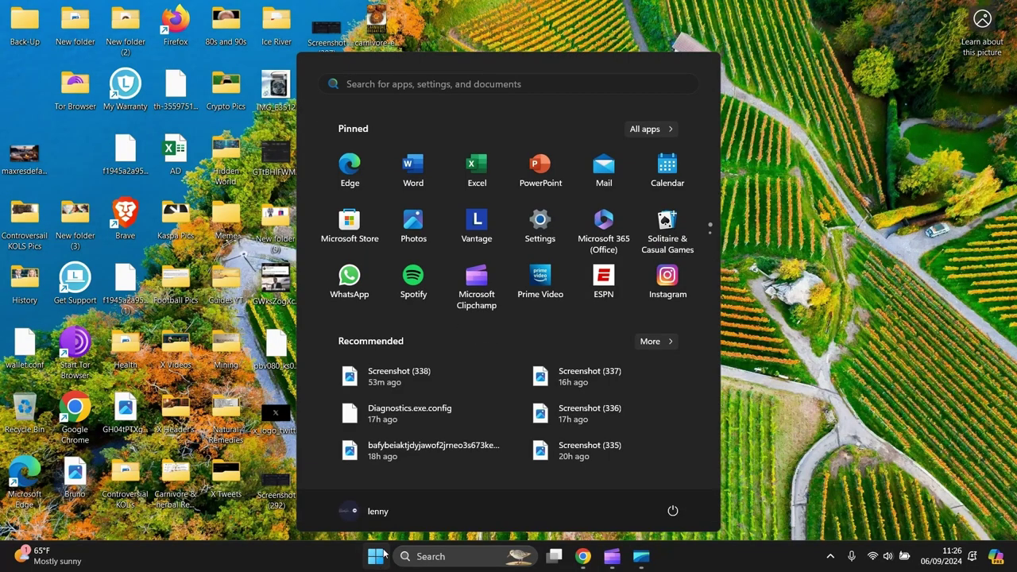
click(543, 222)
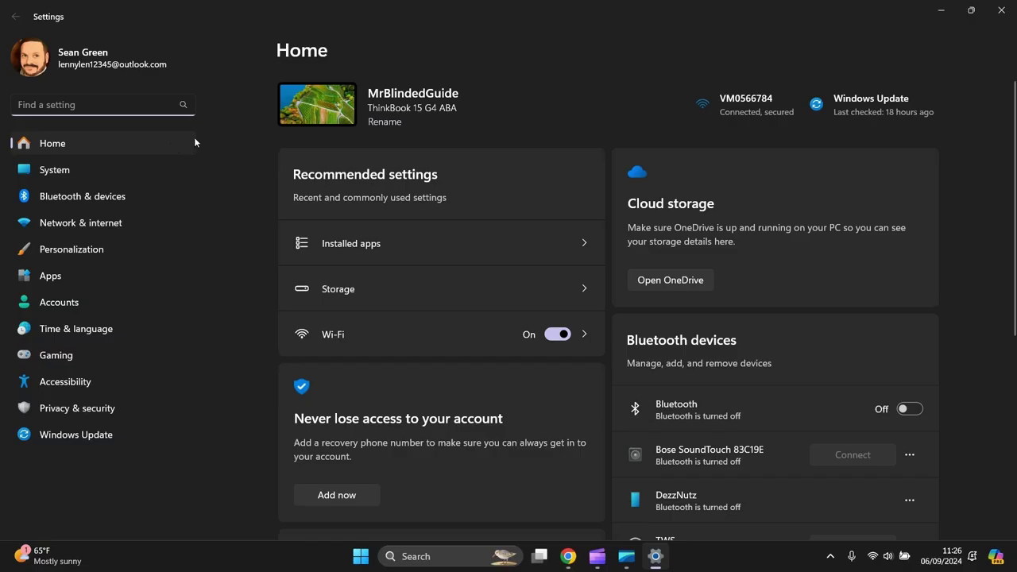
click(79, 170)
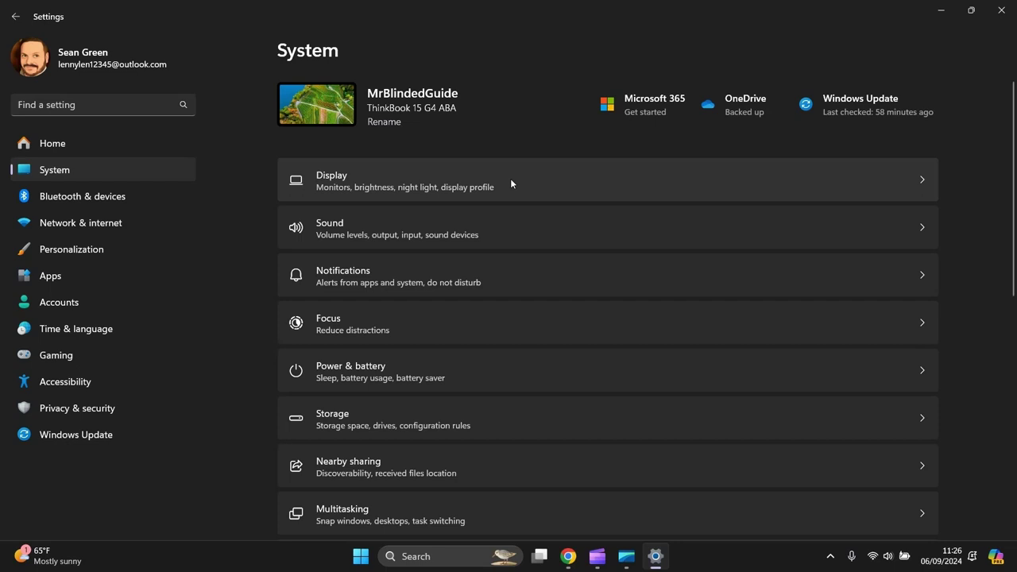
click(511, 183)
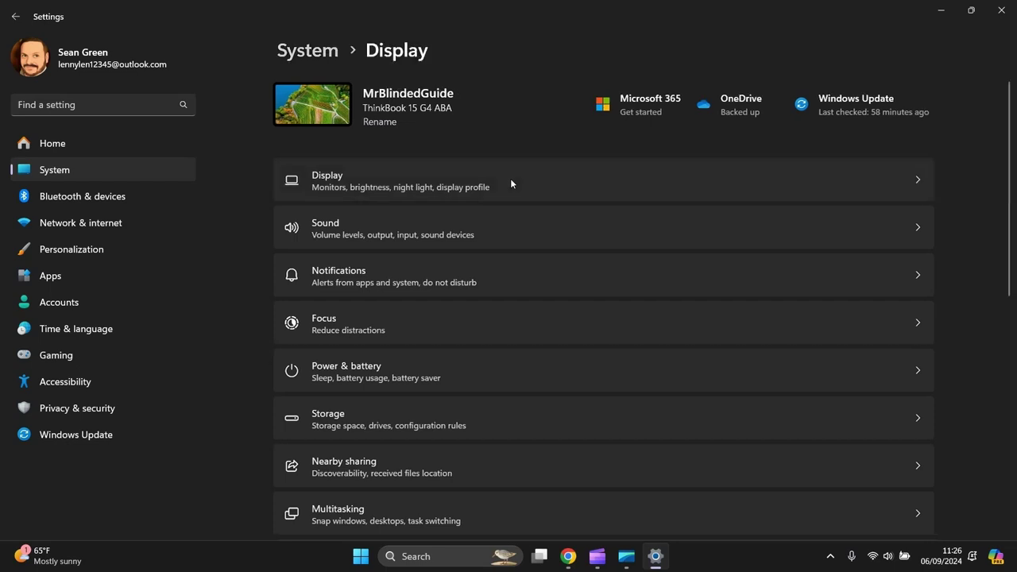
Switch Night light off under Brightness & color and close Settings
scroll(923, 411, down, 4)
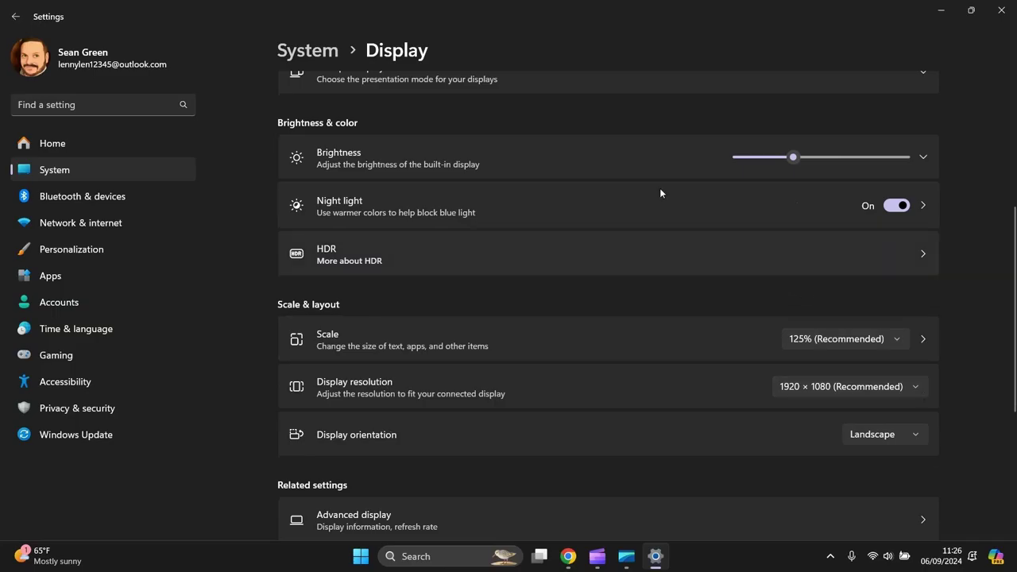
click(910, 209)
click(1002, 11)
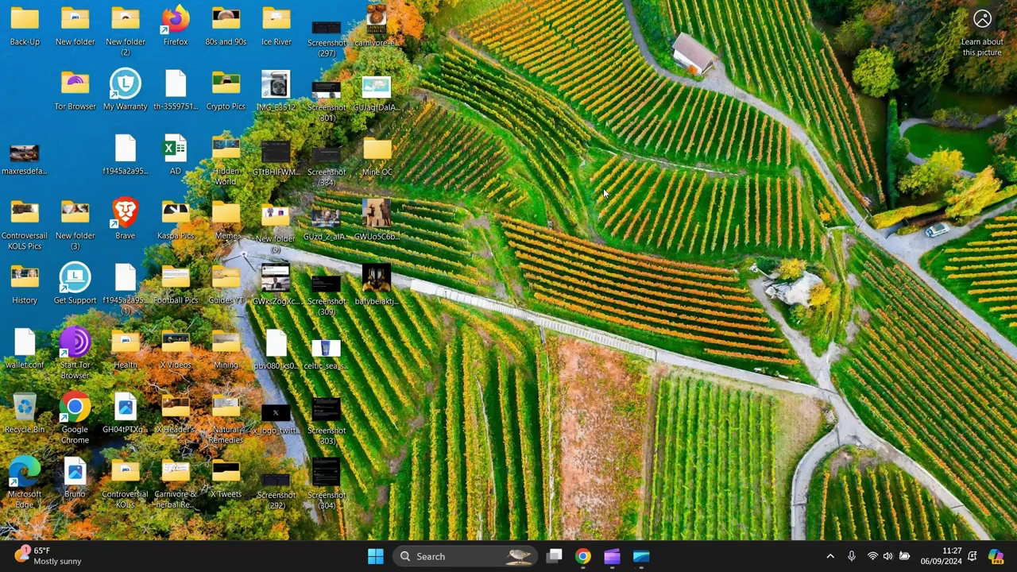
Find Game Mode by searching 'game' in Settings, switch it Off, and close Settings
click(376, 557)
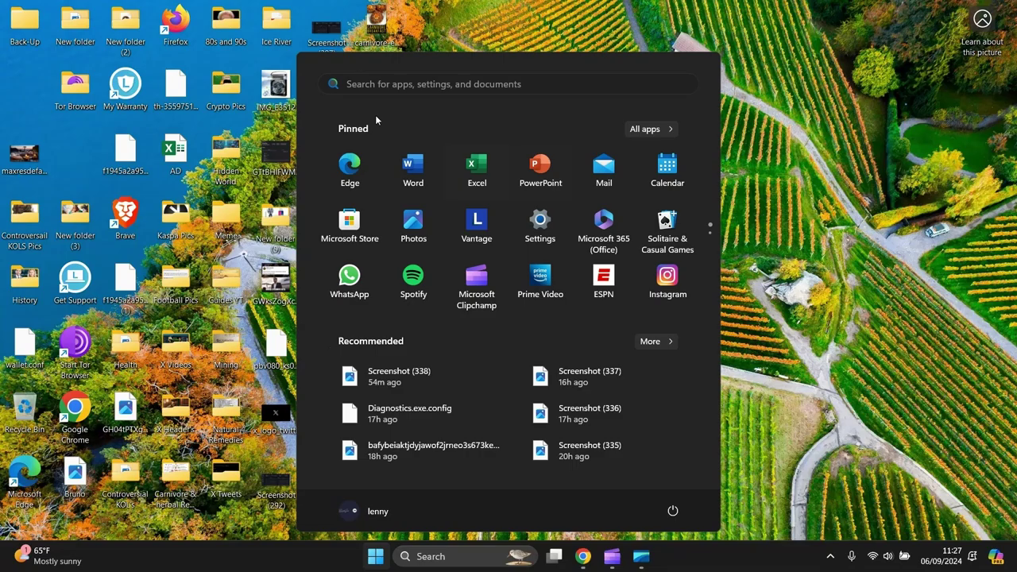
click(539, 225)
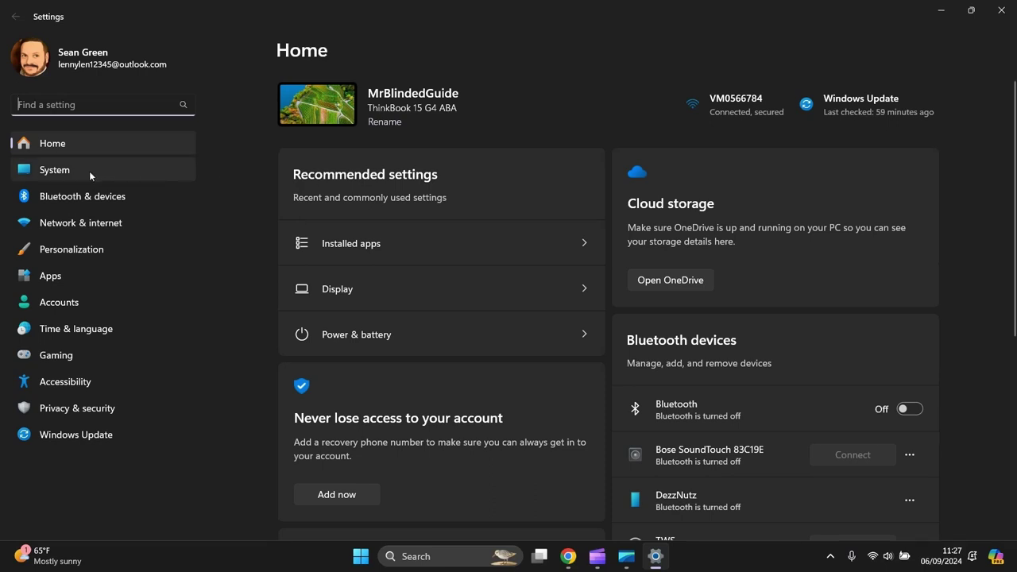
text(ga)
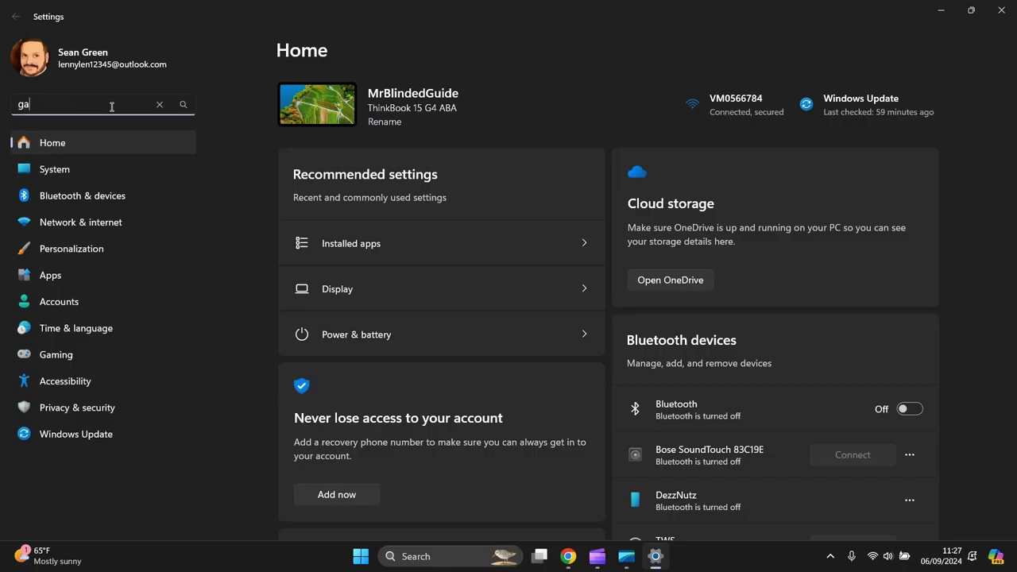
text(me)
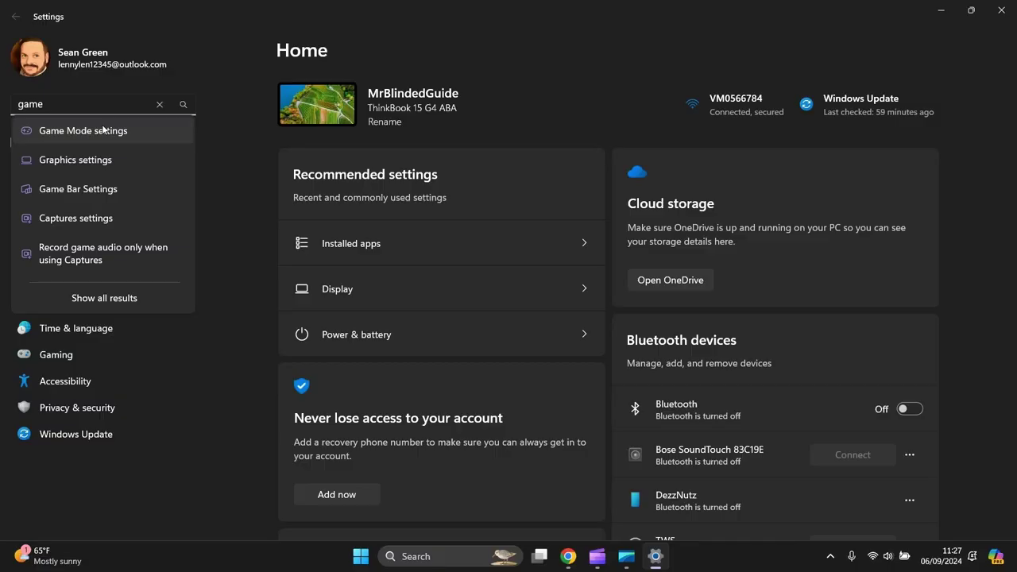
click(103, 131)
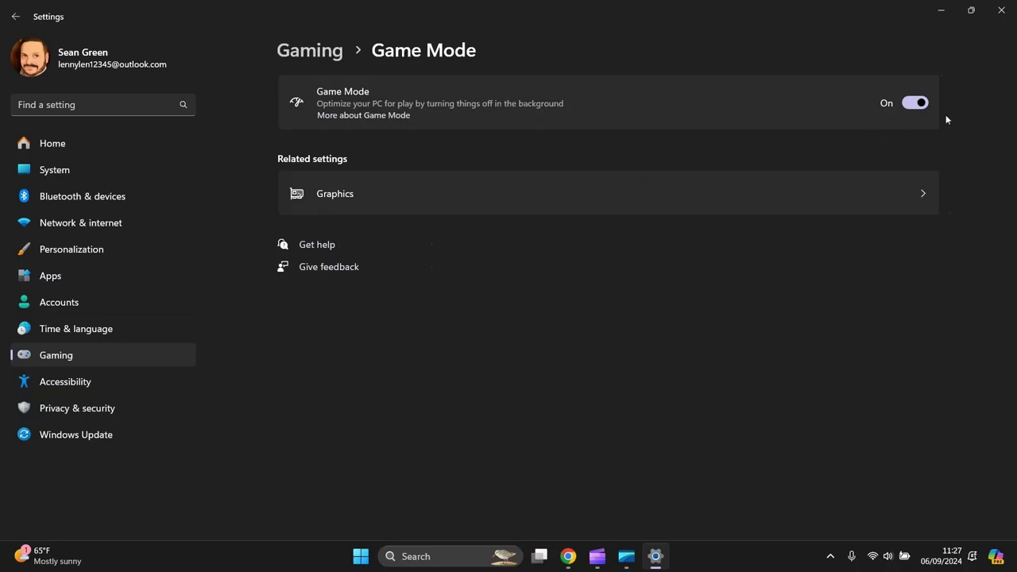
click(915, 103)
click(1000, 11)
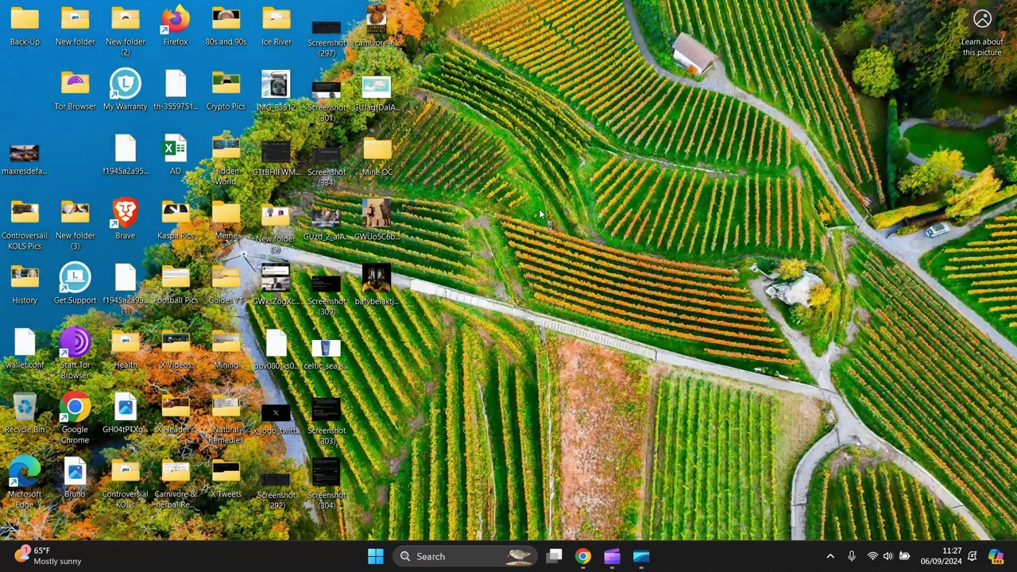
Search 'device' from Start and open the Device Manager result
click(376, 558)
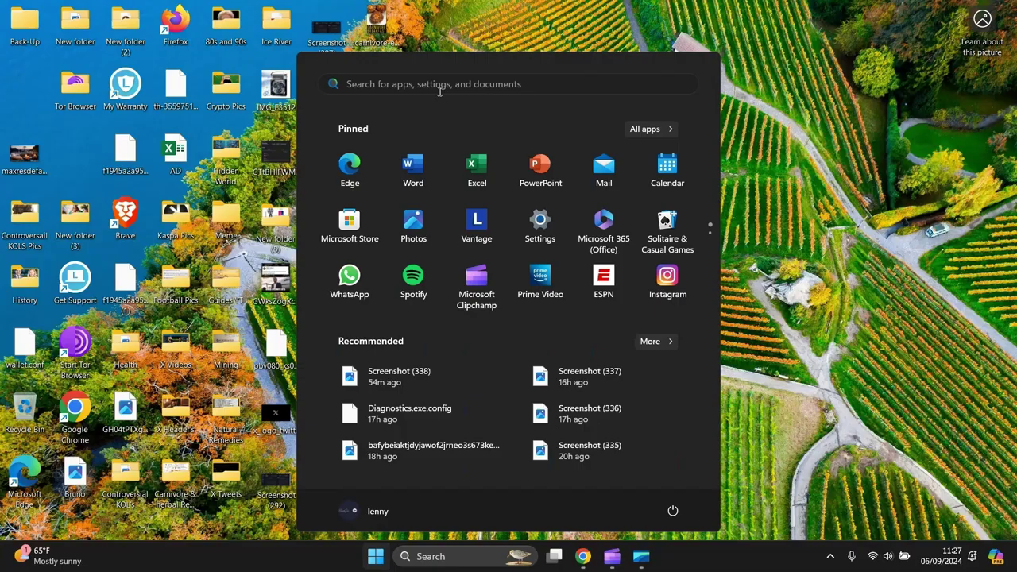
text(devi)
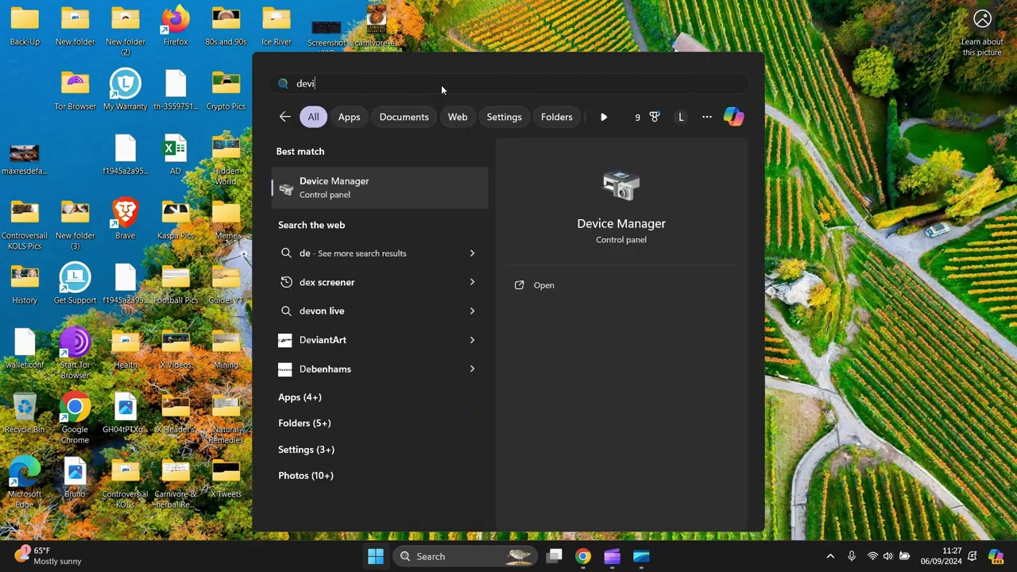
text(ce)
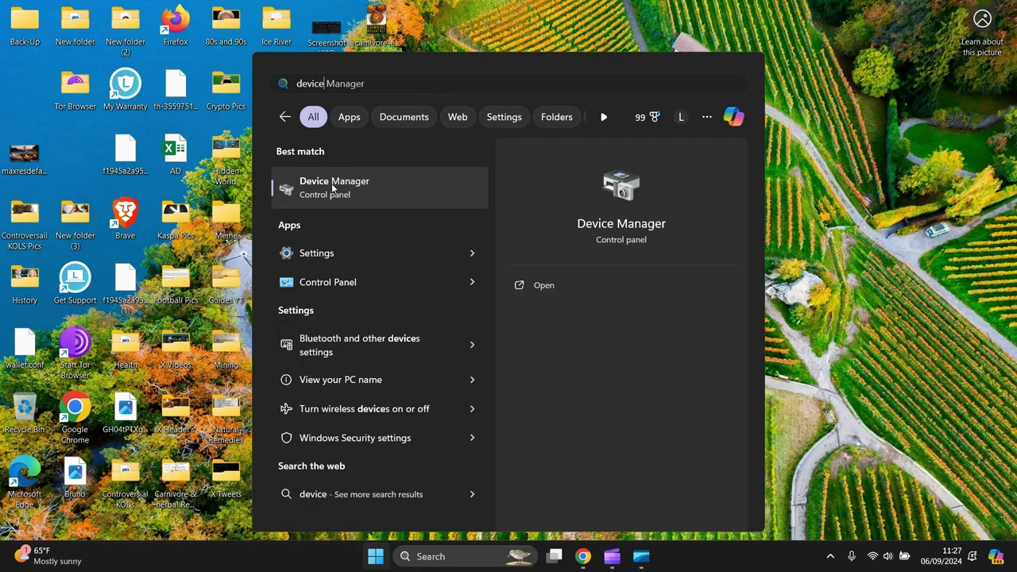
click(334, 189)
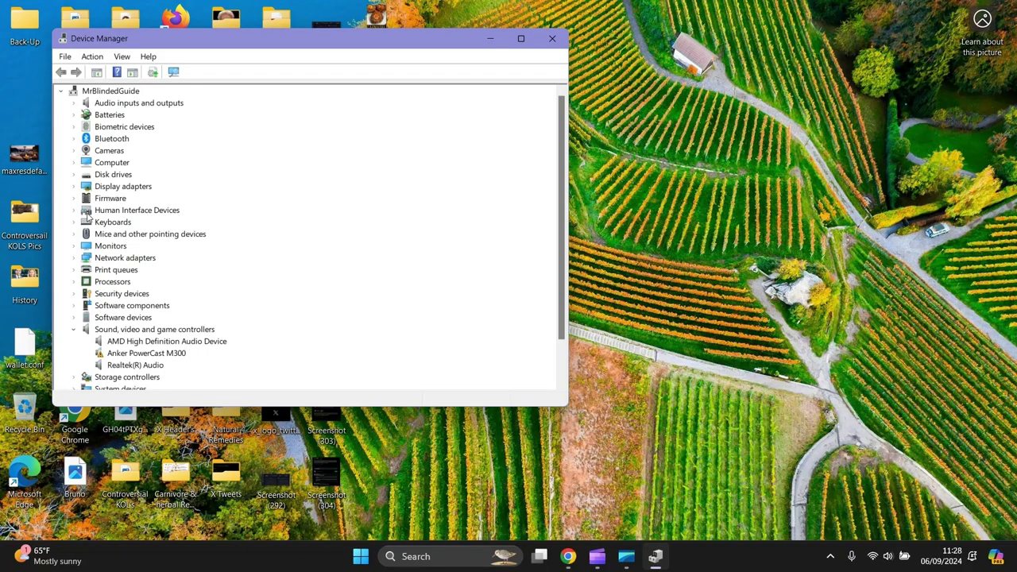
Run an automatic driver search for the AMD Radeon (TM) Graphics adapter and dismiss the result
click(80, 188)
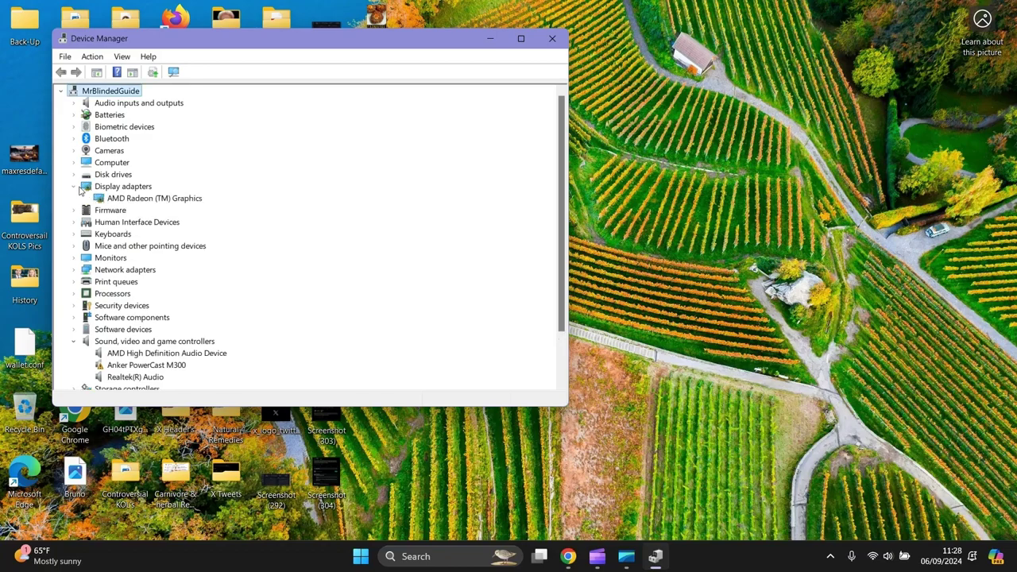
click(124, 201)
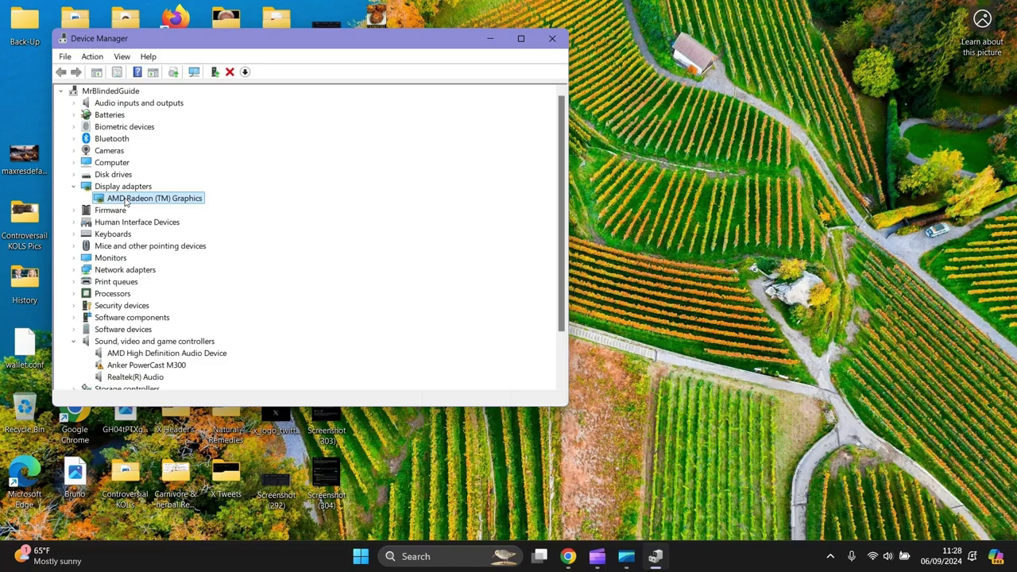
right_click(125, 202)
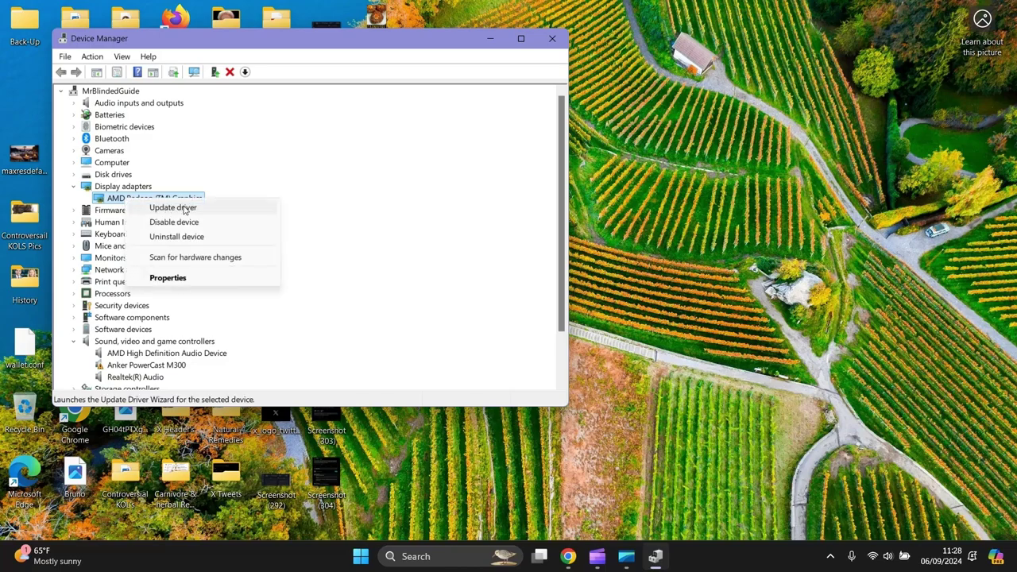
click(184, 209)
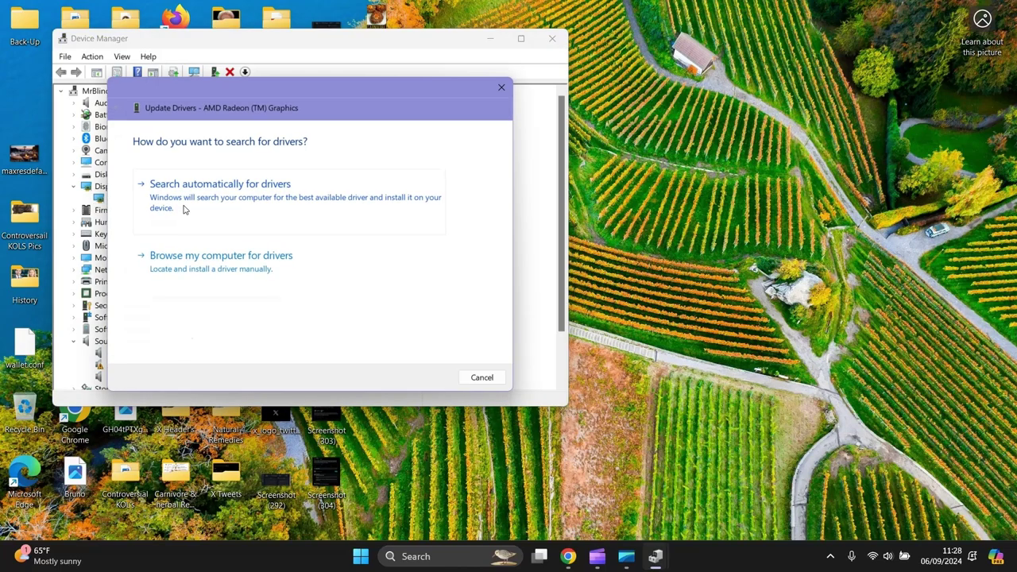
click(272, 196)
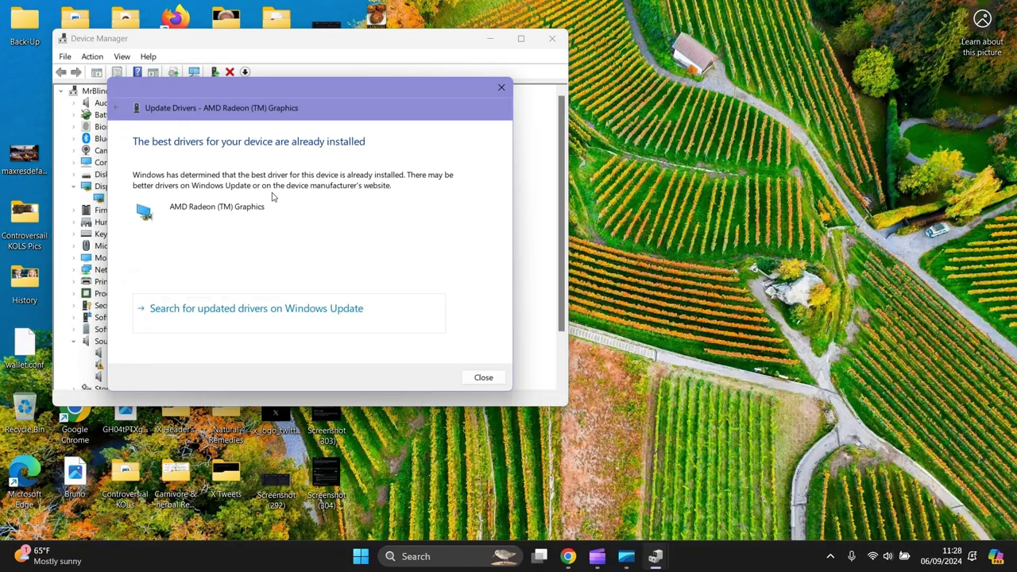
click(499, 89)
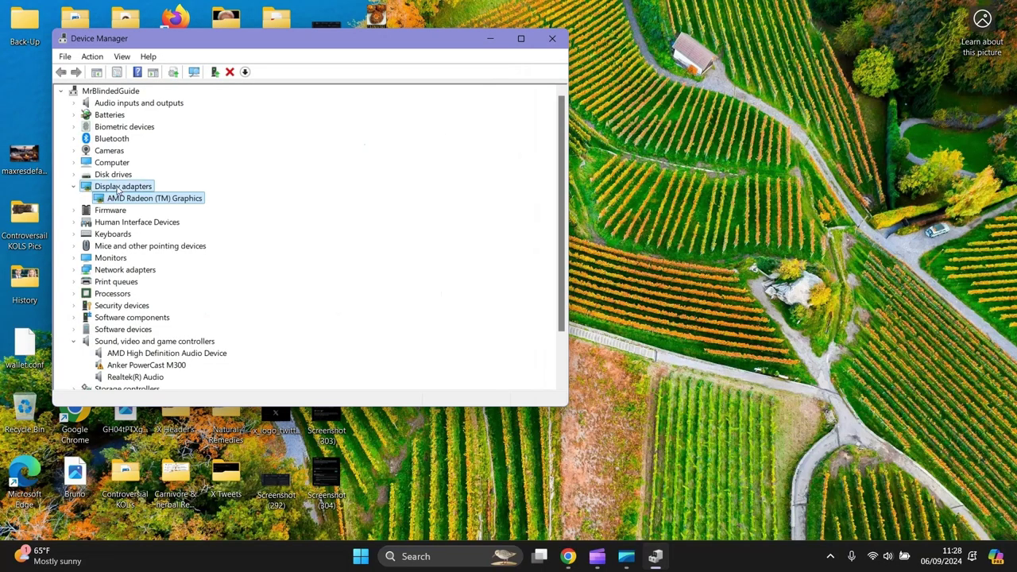
Reopen the display adapter's context menu, then close Device Manager
right_click(118, 188)
click(109, 198)
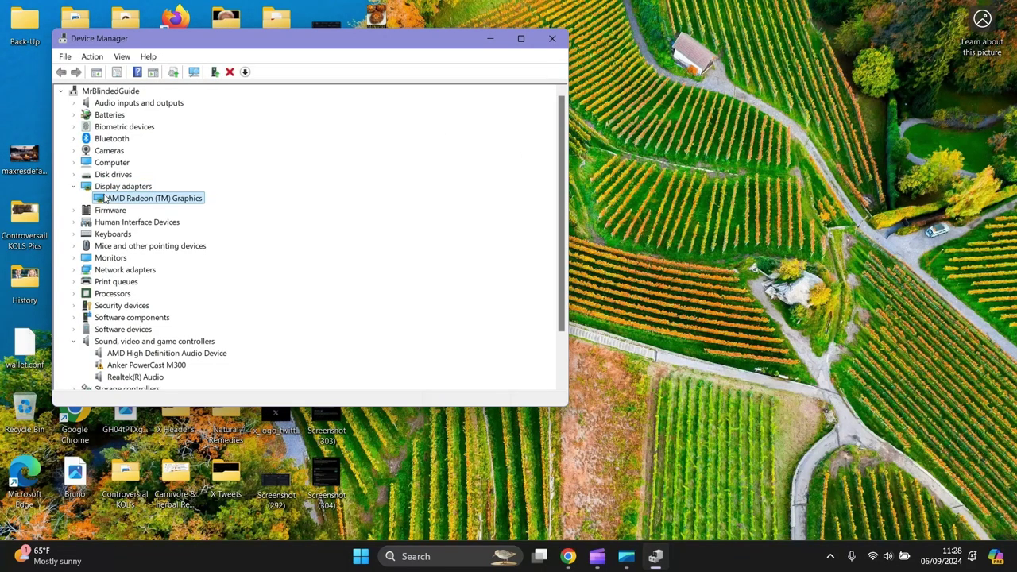
right_click(132, 198)
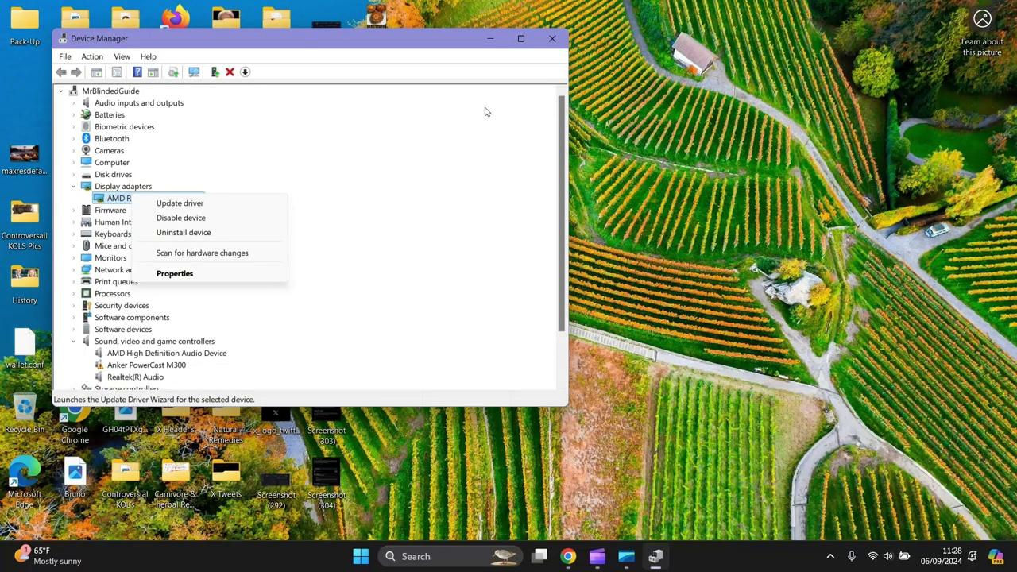
click(559, 41)
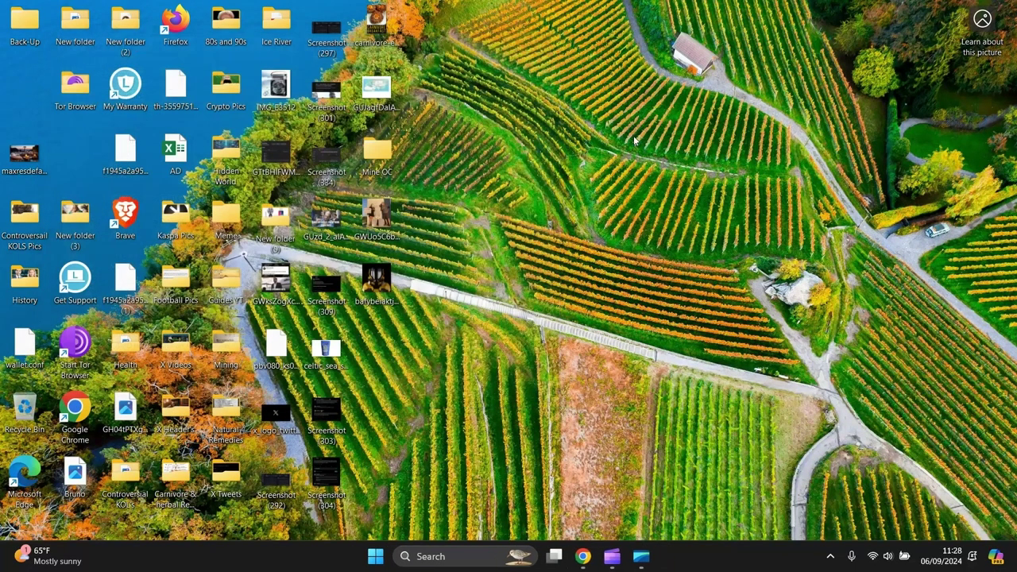